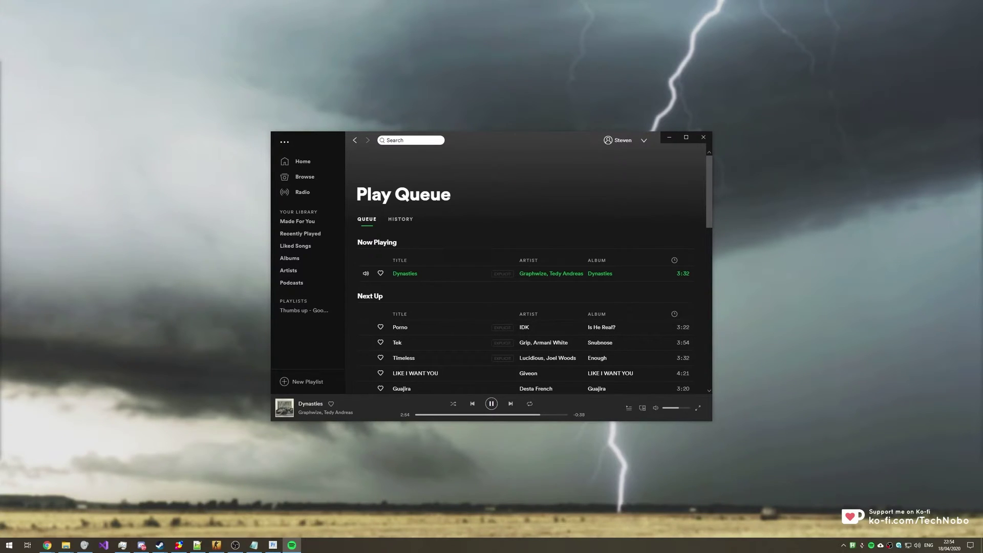
- Move and resize the OBS window over Spotify, then push it off-screen
{"action": "left_click", "coordinate": [235, 544]}
{"action": "left_click_drag", "start_coordinate": [845, 136], "coordinate": [584, 144]}
{"action": "left_click_drag", "start_coordinate": [670, 333], "coordinate": [670, 378]}
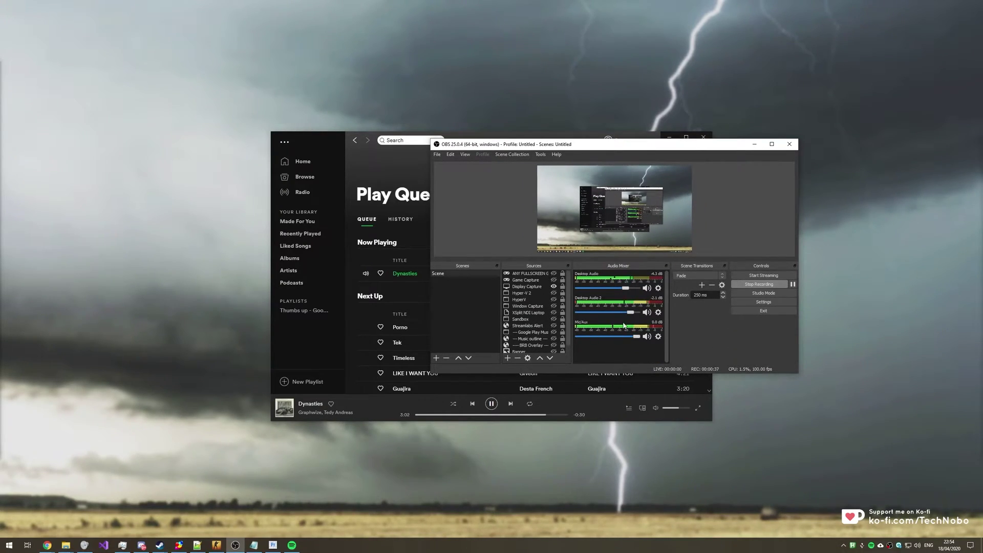
{"action": "left_click_drag", "start_coordinate": [614, 144], "coordinate": [981, 58]}
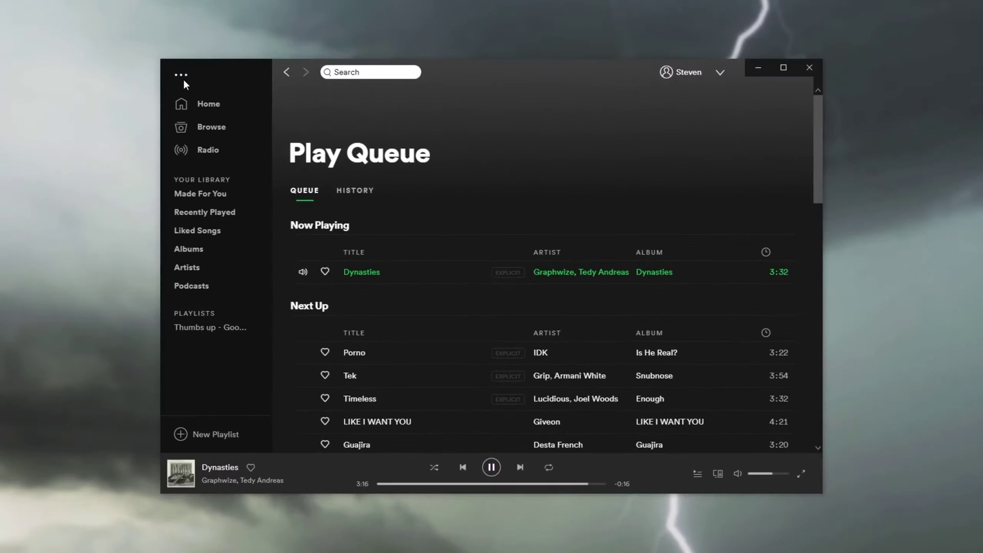
- Look through Spotify's Settings page, then return to the play queue
{"action": "left_click", "coordinate": [285, 142]}
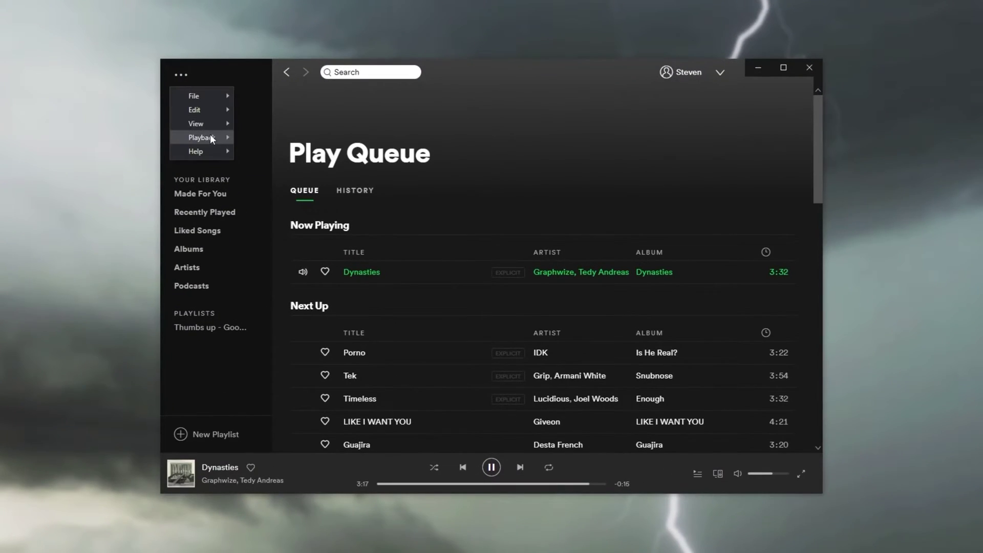
{"action": "key", "text": "ctrl+p"}
{"action": "left_click_drag", "start_coordinate": [815, 148], "coordinate": [817, 295]}
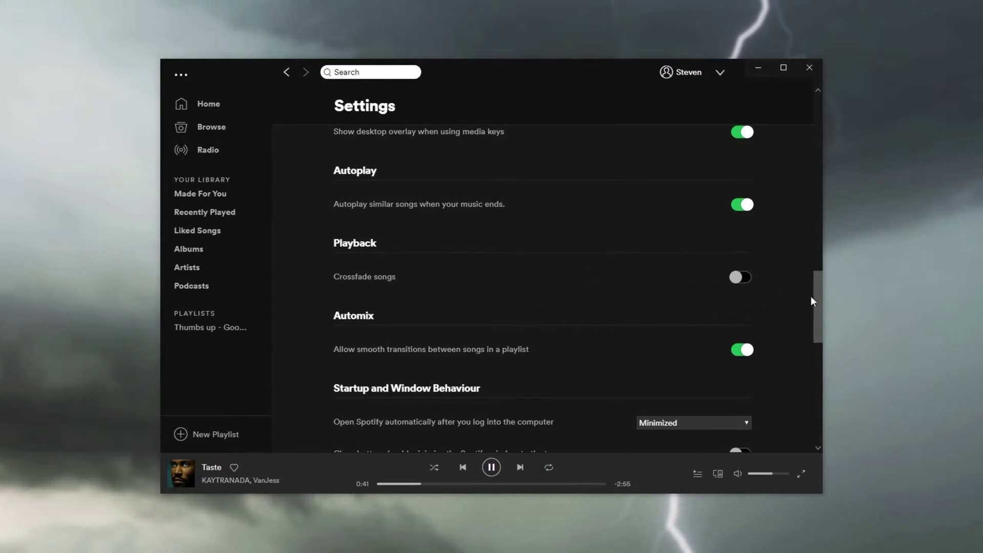
{"action": "scroll", "coordinate": [811, 301], "scroll_direction": "down", "scroll_amount": 1}
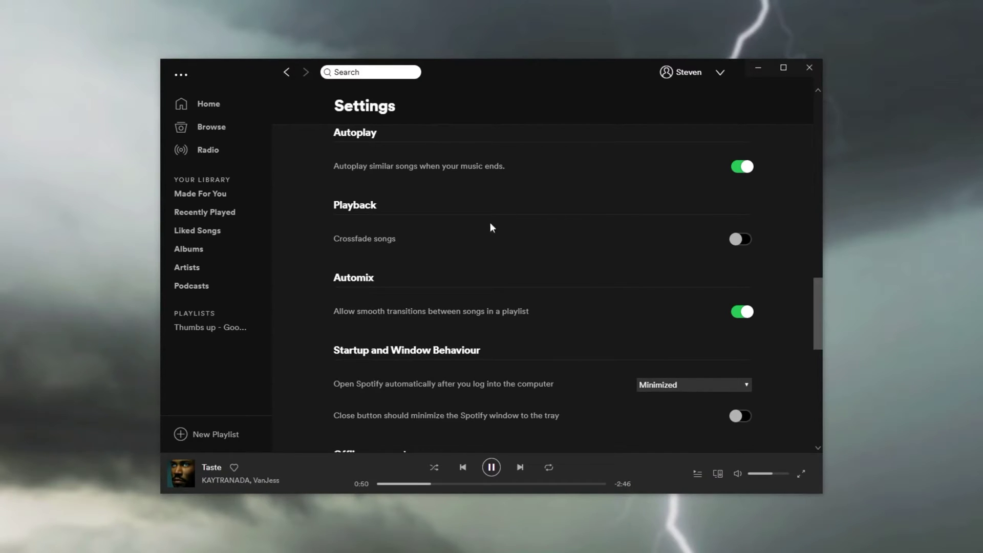
{"action": "left_click_drag", "start_coordinate": [815, 296], "coordinate": [825, 108]}
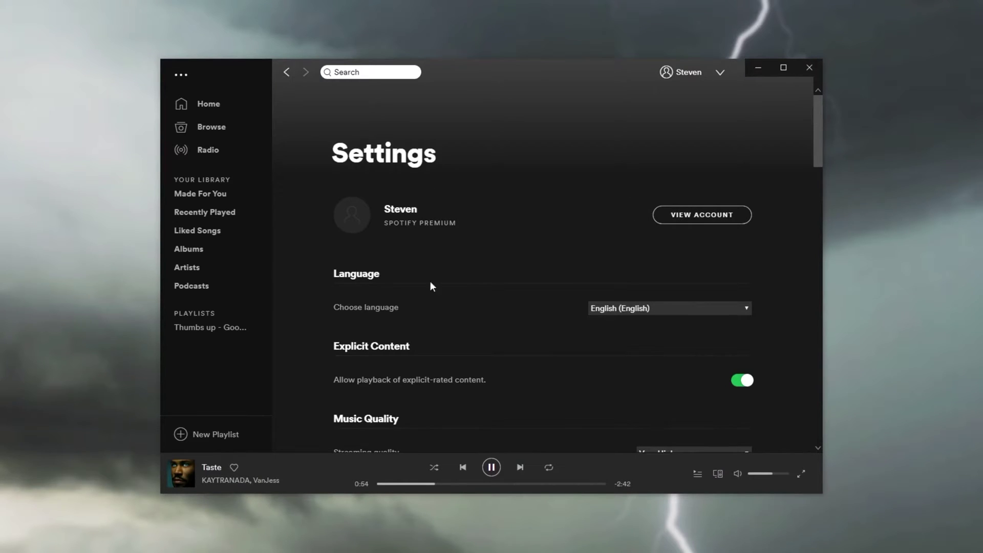
{"action": "left_click", "coordinate": [697, 473]}
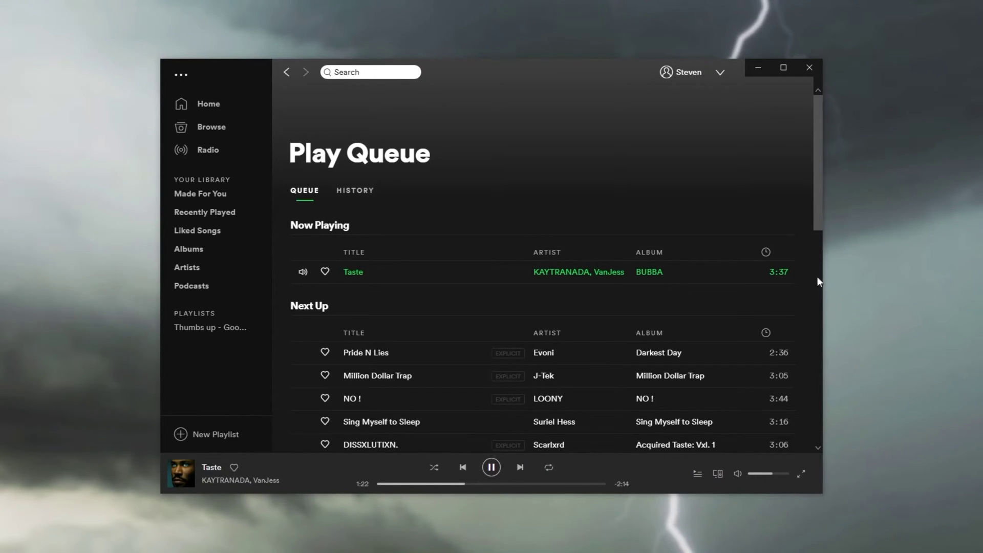
- Pause Spotify and open Windows Sound settings, down to Advanced sound options
{"action": "left_click", "coordinate": [491, 467]}
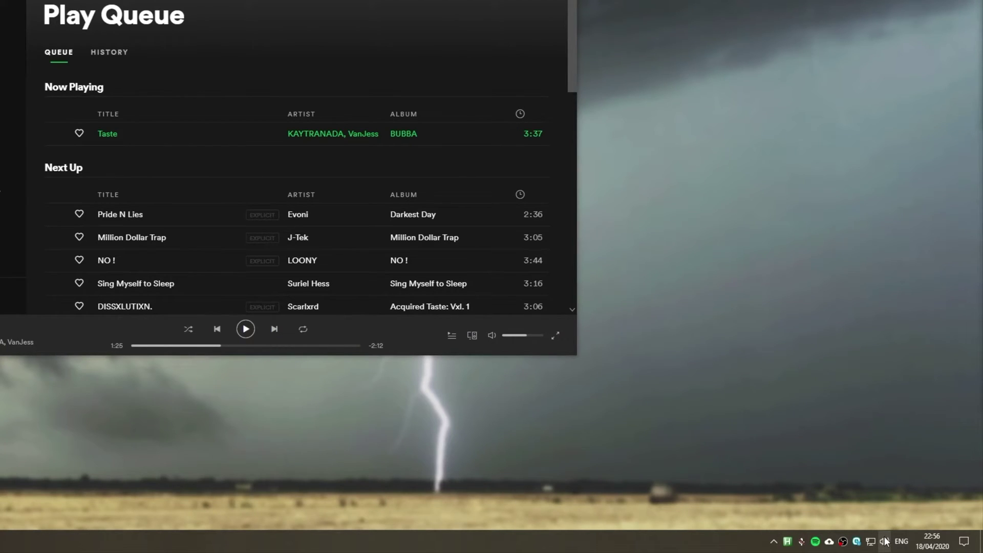
{"action": "right_click", "coordinate": [885, 541]}
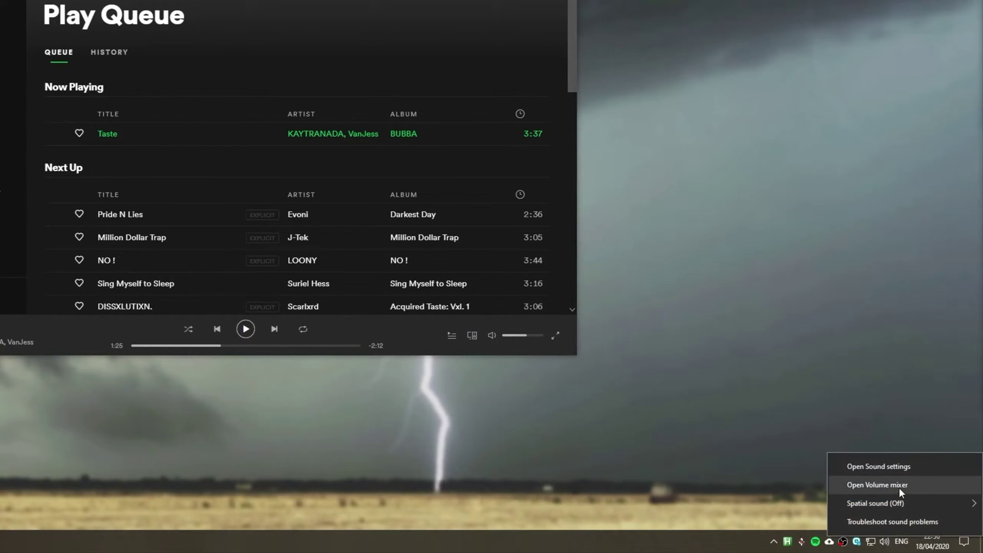
{"action": "left_click", "coordinate": [895, 471]}
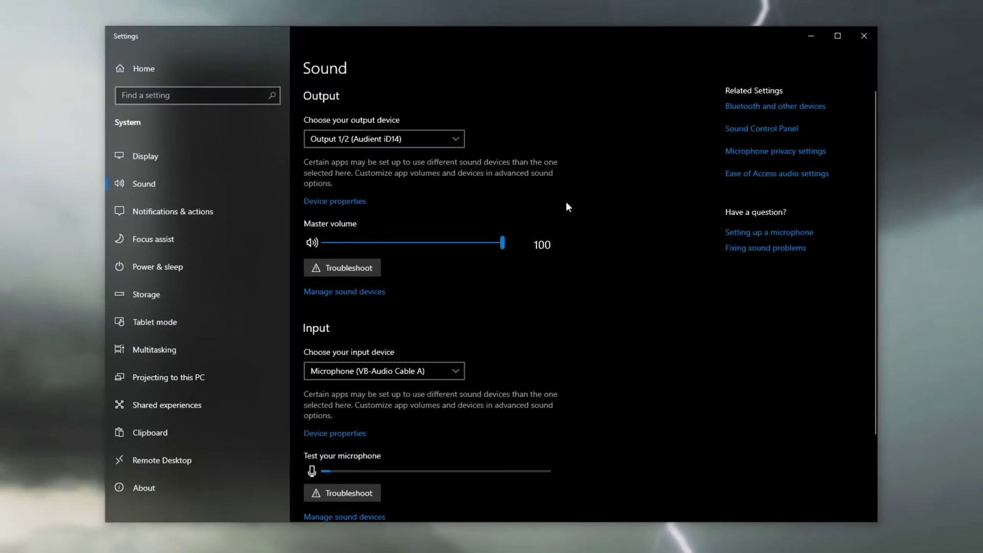
{"action": "scroll", "coordinate": [566, 205], "scroll_direction": "down", "scroll_amount": 3}
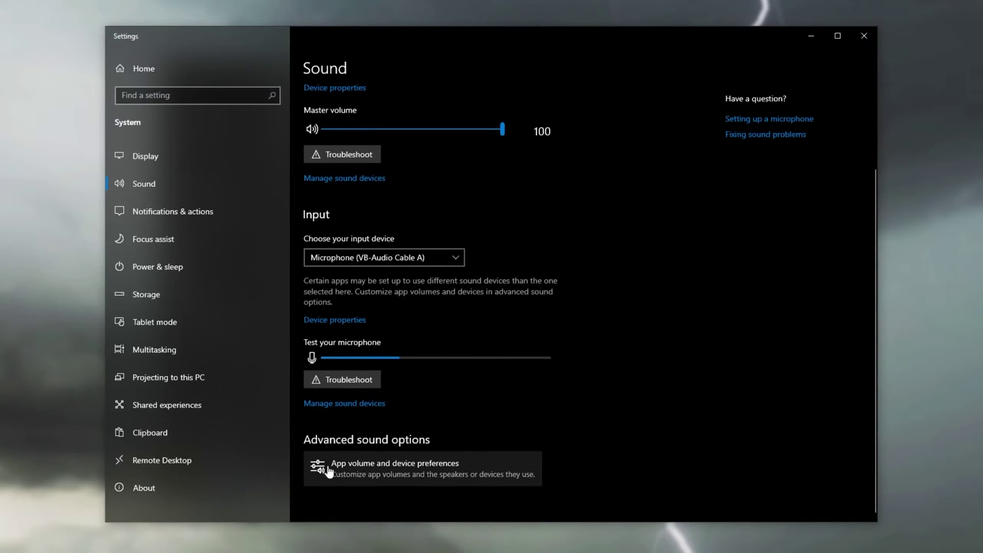
- Open App volume and device preferences, briefly checking Spotify before returning to Settings
{"action": "left_click", "coordinate": [487, 467]}
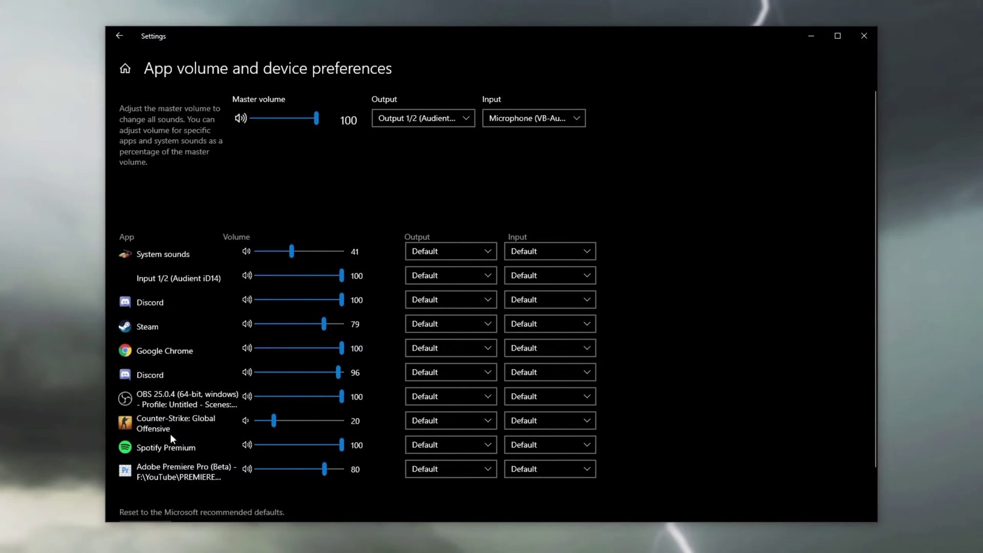
{"action": "key", "text": "alt+Tab"}
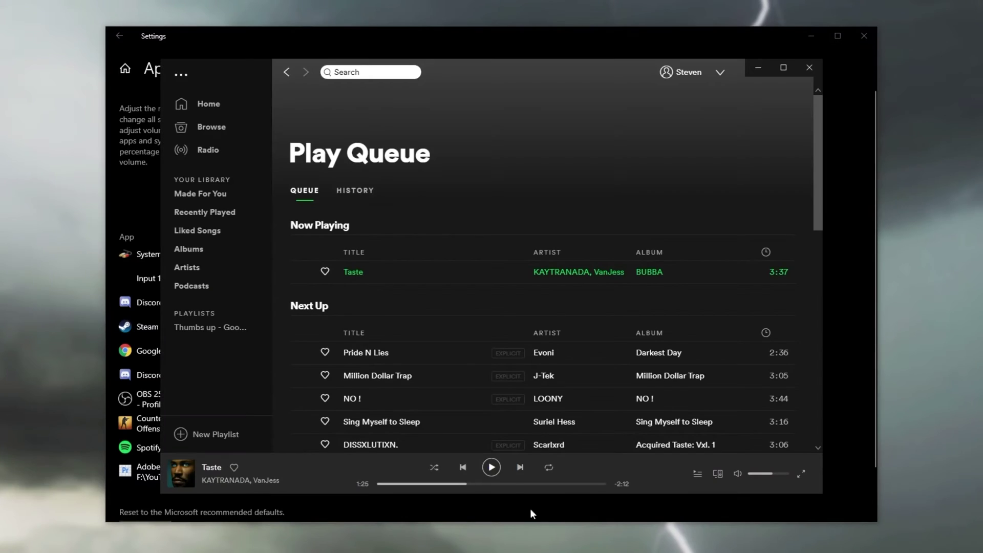
{"action": "left_click", "coordinate": [511, 518]}
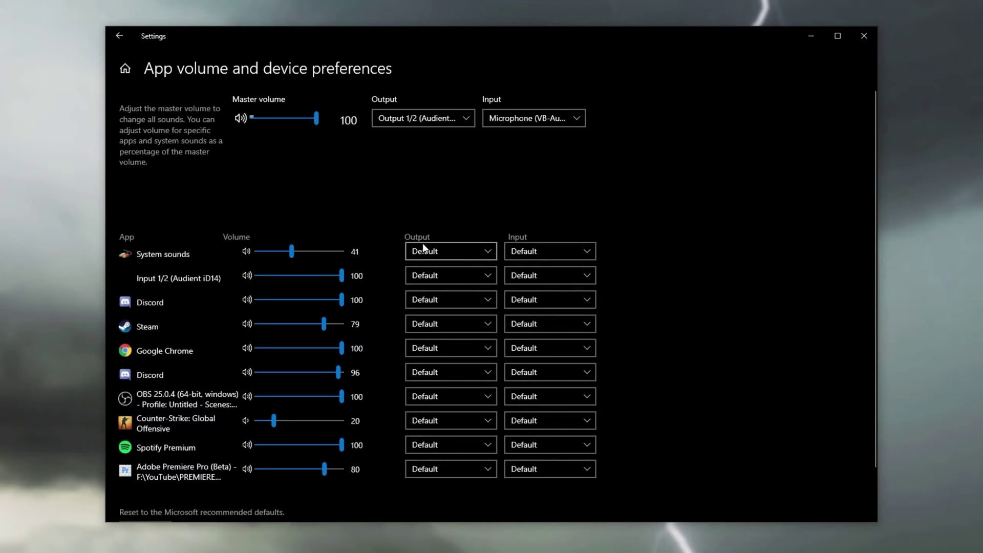
- Set Spotify Premium's output device to Output 3/4 (Audient iD14), moving the Volume Mixer aside
{"action": "left_click", "coordinate": [449, 443]}
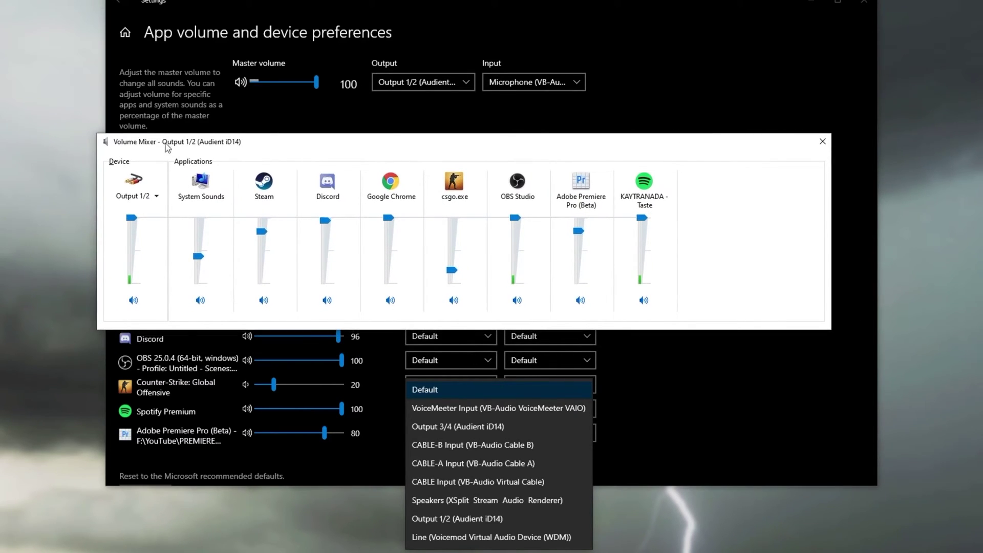
{"action": "left_click_drag", "start_coordinate": [259, 150], "coordinate": [259, 473]}
{"action": "left_click_drag", "start_coordinate": [260, 393], "coordinate": [254, 402]}
{"action": "left_click", "coordinate": [457, 199]}
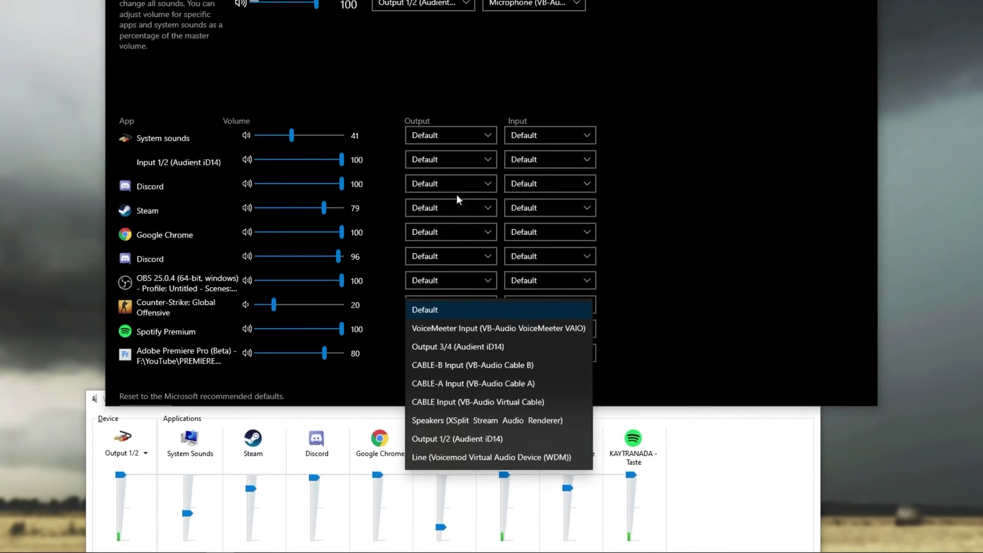
{"action": "left_click", "coordinate": [451, 346]}
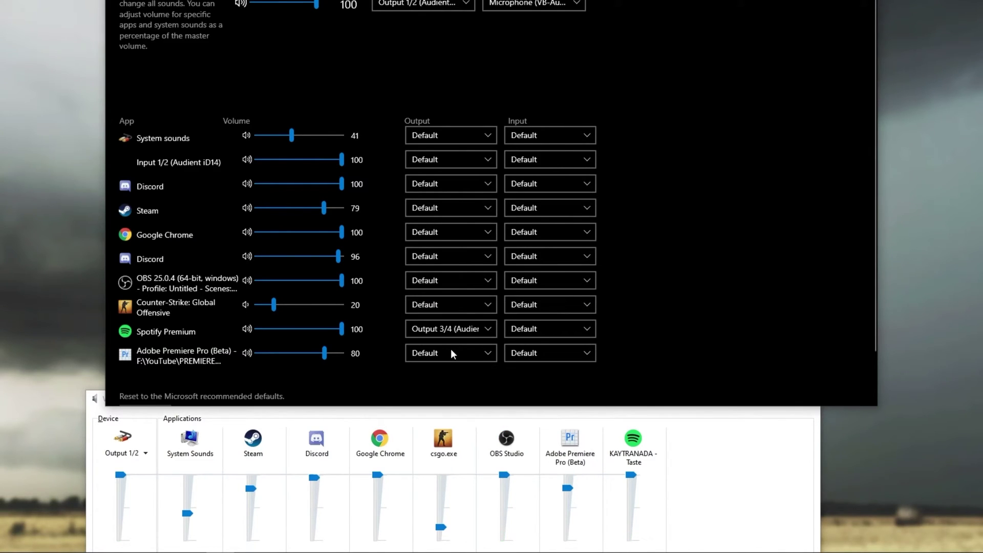
{"action": "left_click", "coordinate": [687, 452]}
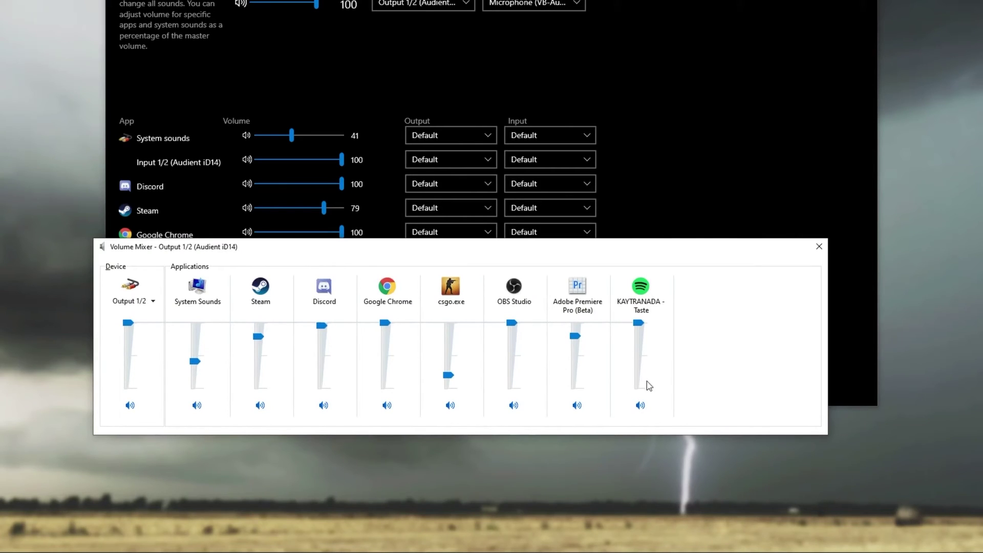
- Show the Output 3/4 device in Volume Mixer and resume Spotify playback
{"action": "left_click", "coordinate": [138, 305]}
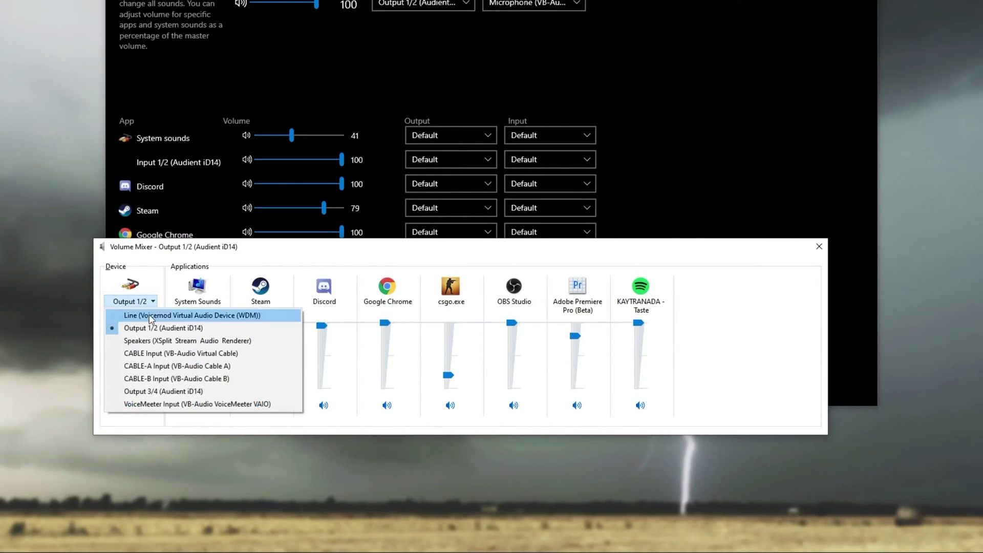
{"action": "left_click", "coordinate": [171, 392]}
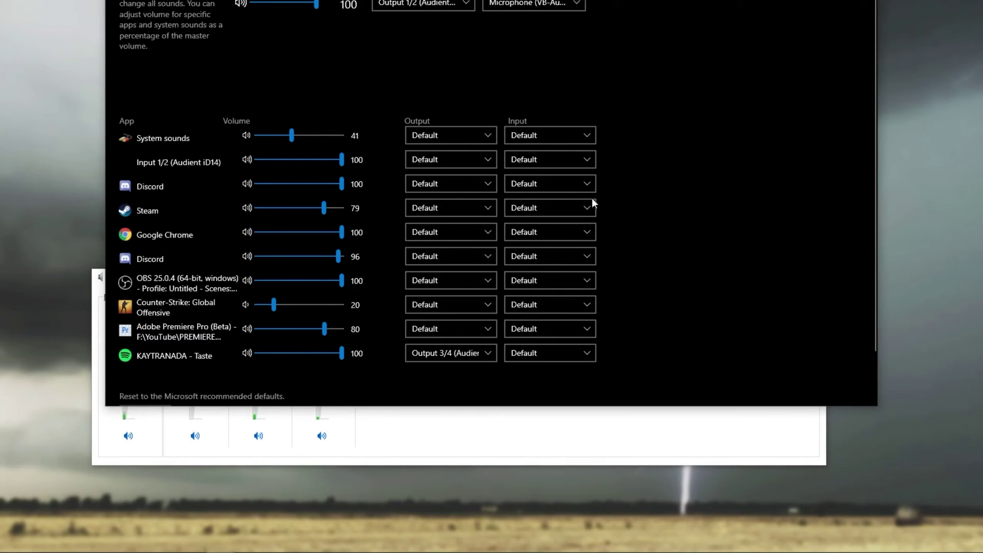
{"action": "left_click", "coordinate": [594, 443]}
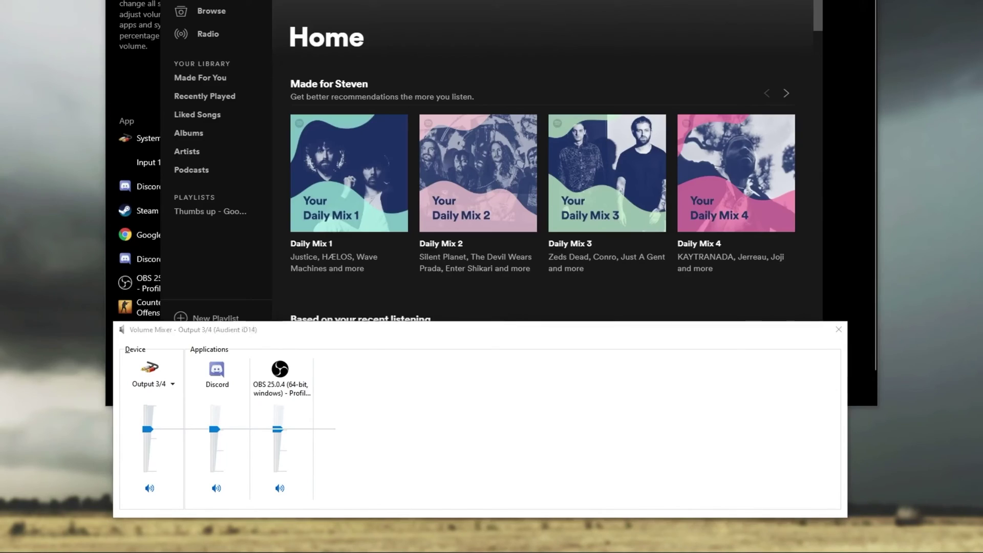
{"action": "left_click", "coordinate": [491, 353]}
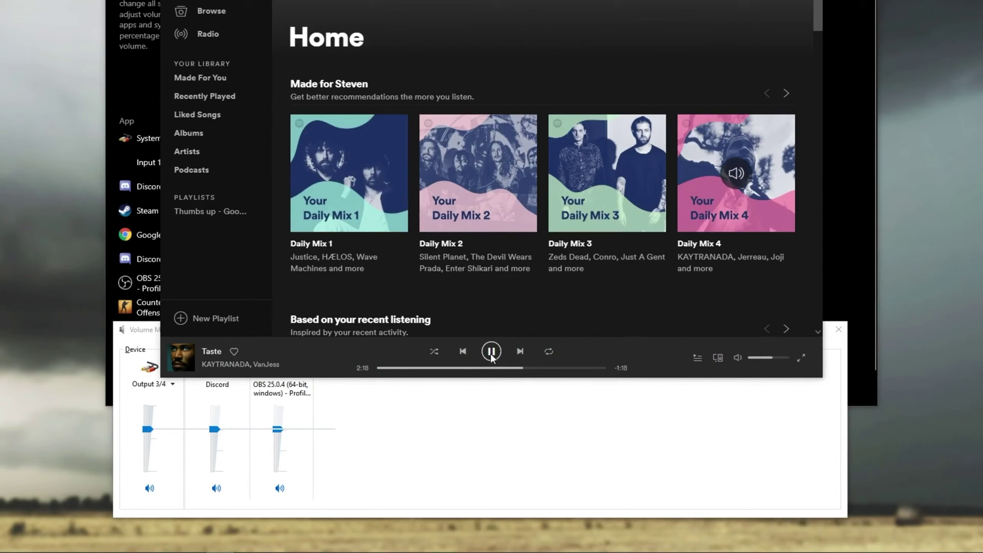
{"action": "left_click", "coordinate": [496, 427]}
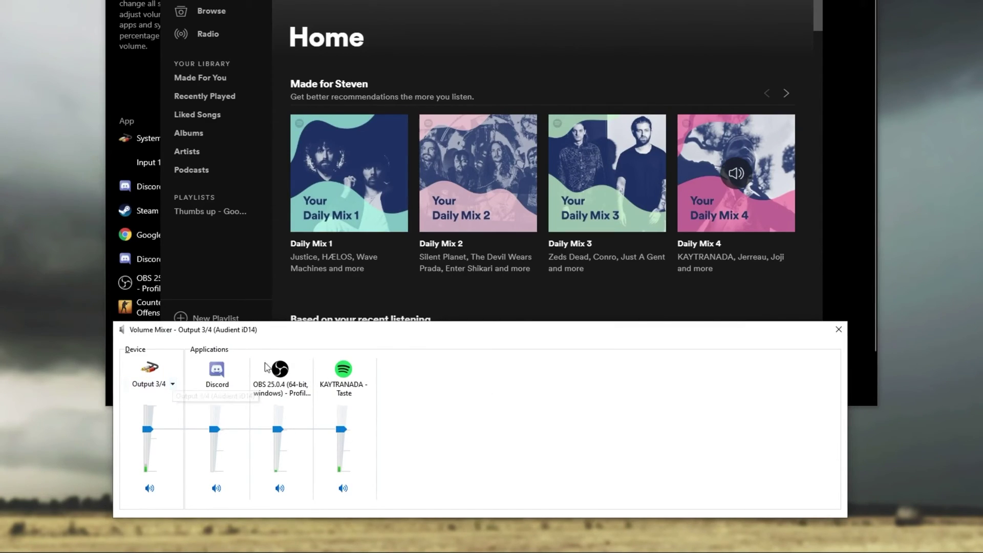
- Switch the mixer to Output 1/2 and back to Output 3/4 to confirm Taste's routing
{"action": "left_click", "coordinate": [157, 384]}
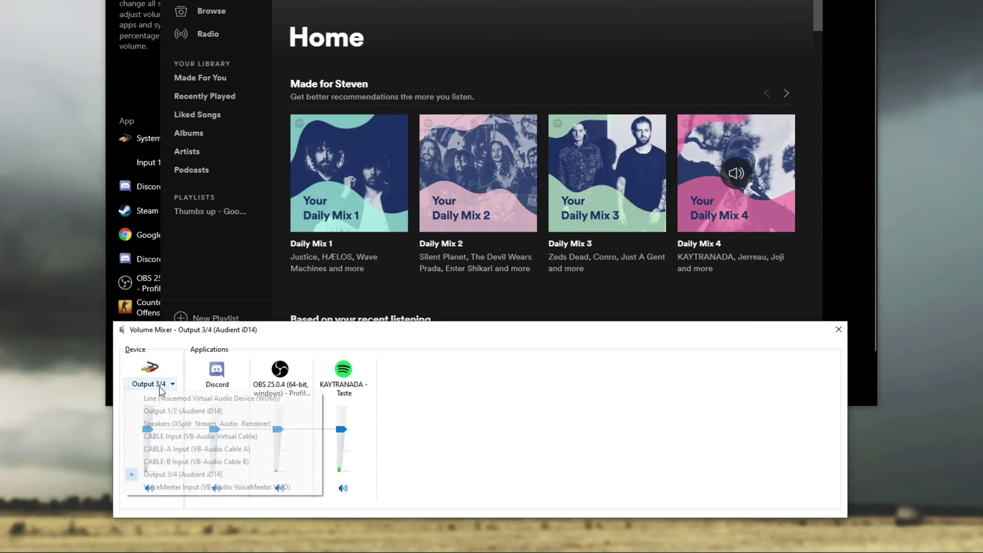
{"action": "left_click", "coordinate": [171, 410]}
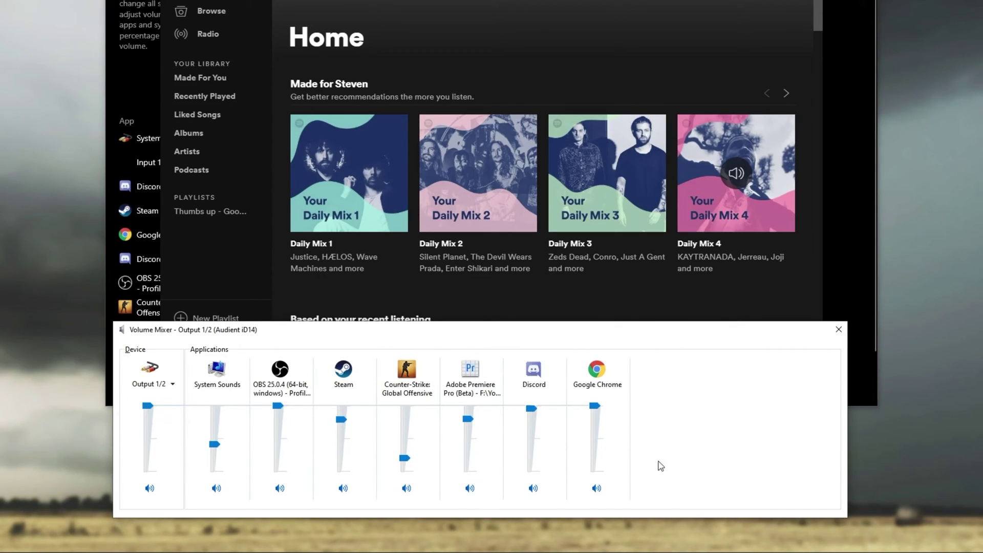
{"action": "left_click", "coordinate": [154, 389]}
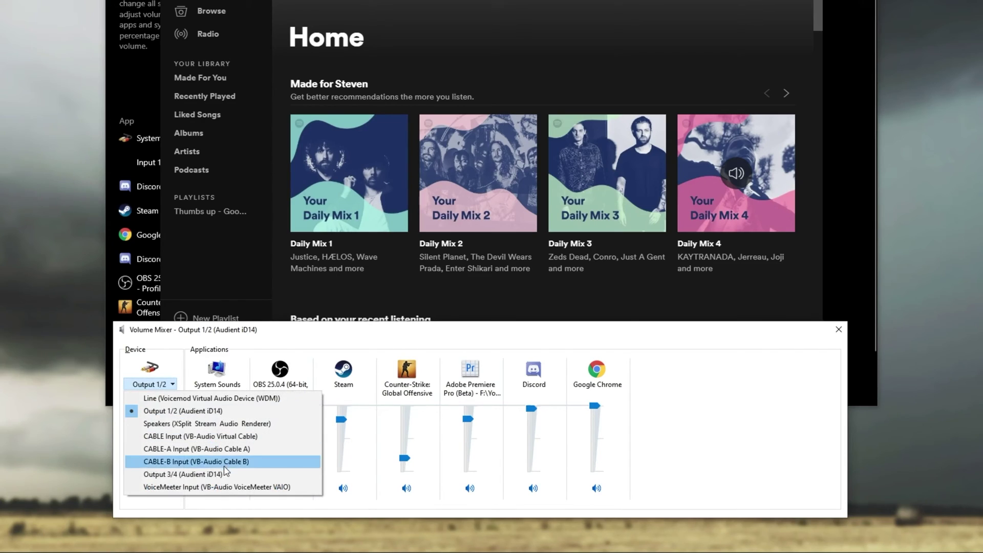
{"action": "left_click", "coordinate": [219, 473]}
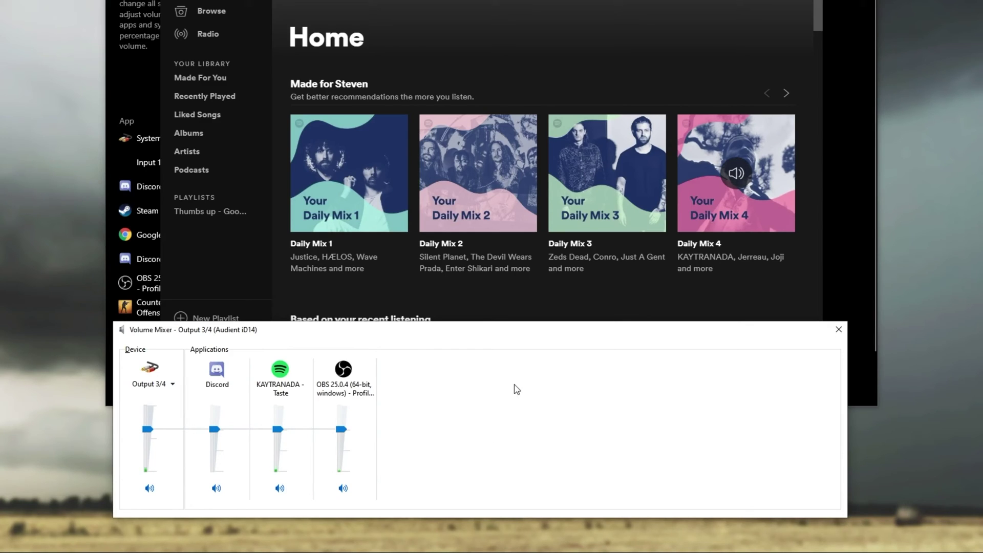
- Close Volume Mixer and Windows Settings, and minimise Spotify
{"action": "left_click", "coordinate": [839, 329]}
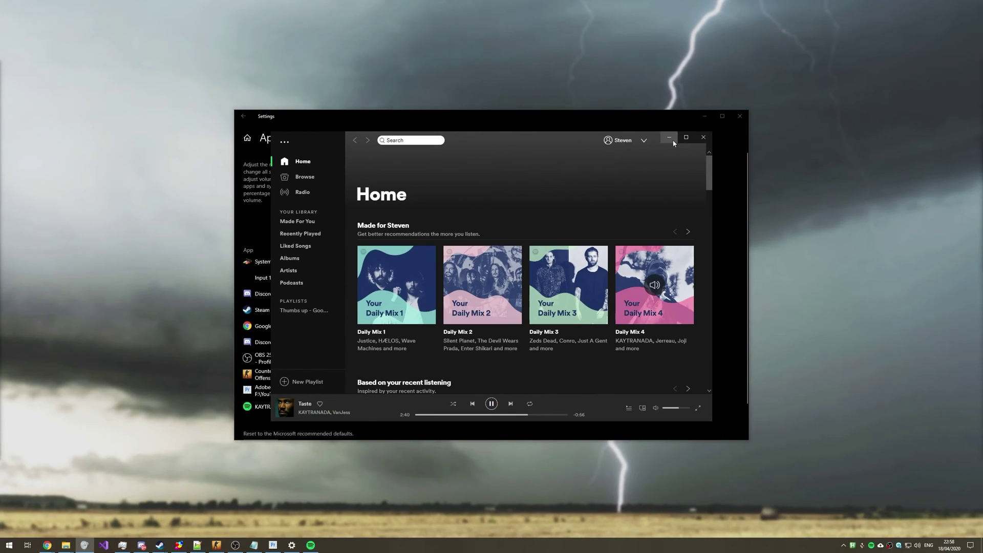
{"action": "left_click", "coordinate": [670, 139]}
{"action": "left_click", "coordinate": [741, 116]}
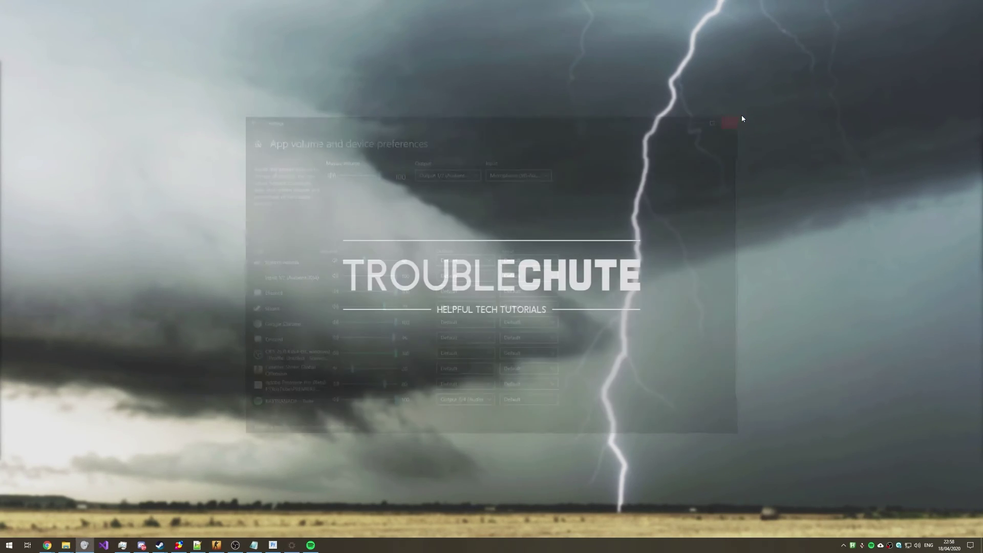